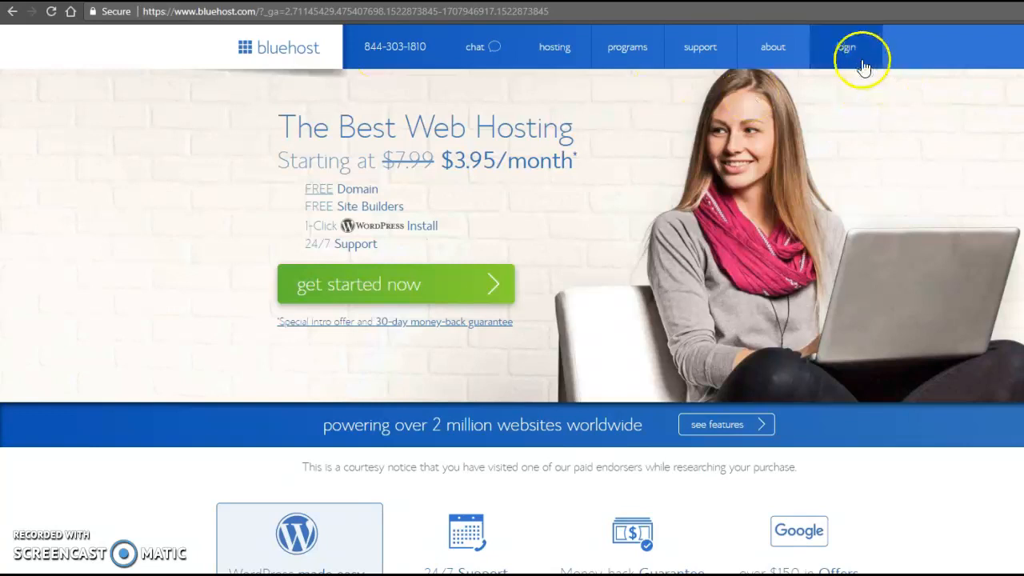
Step: Open the Bluehost account login and go to the account's hosting section
click(856, 63)
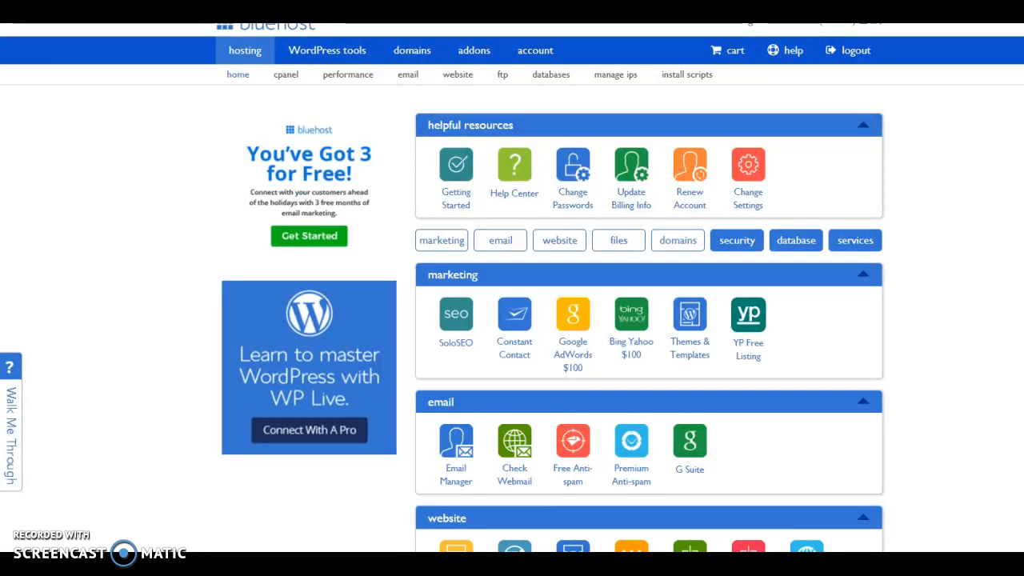
click(245, 54)
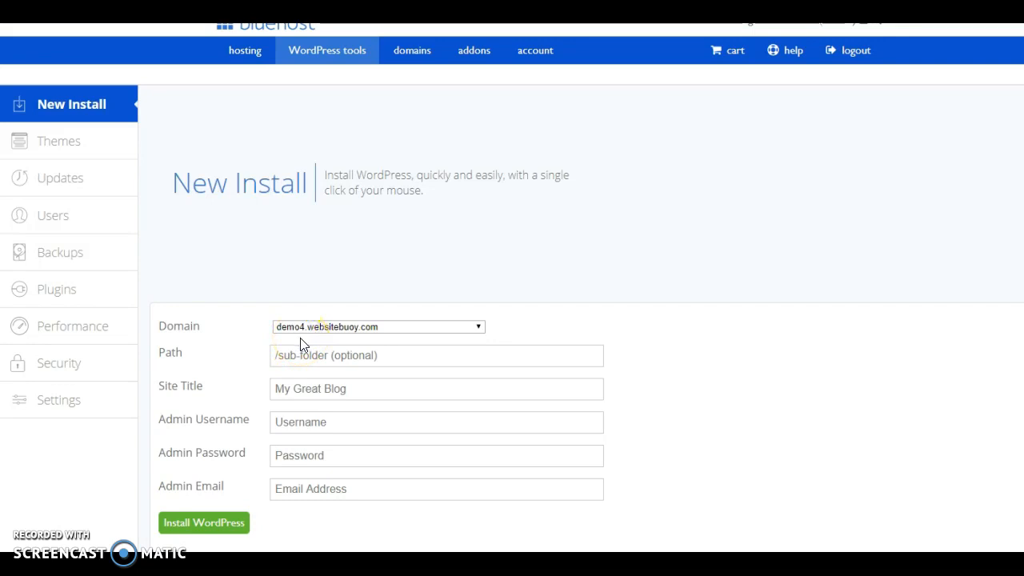
Step: Choose the domain demo4.websitebuoy.com for the new WordPress install and set the site title to Demo Site Four
click(332, 328)
click(377, 390)
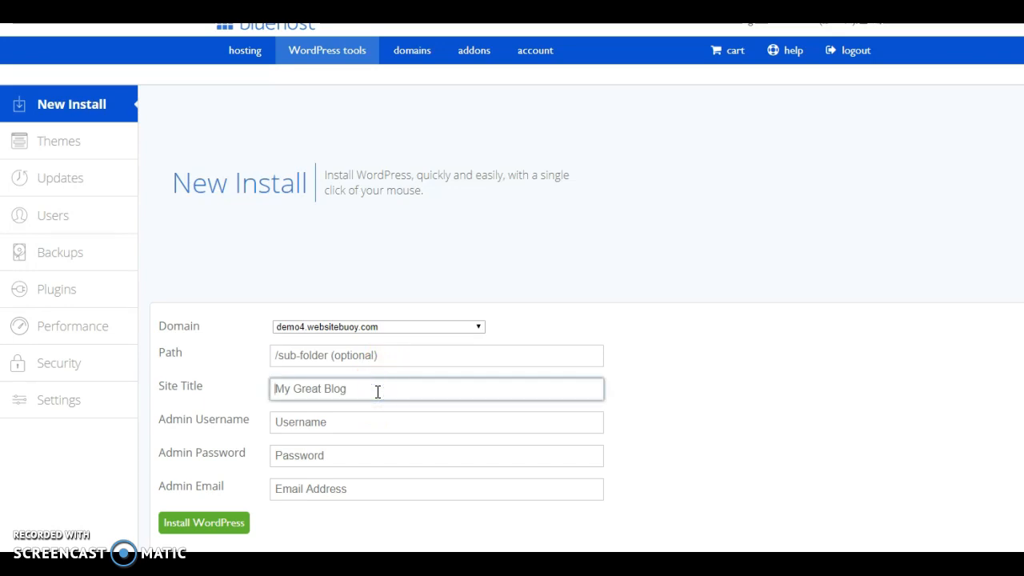
text(Demo)
key(Down)
click(377, 392)
click(338, 389)
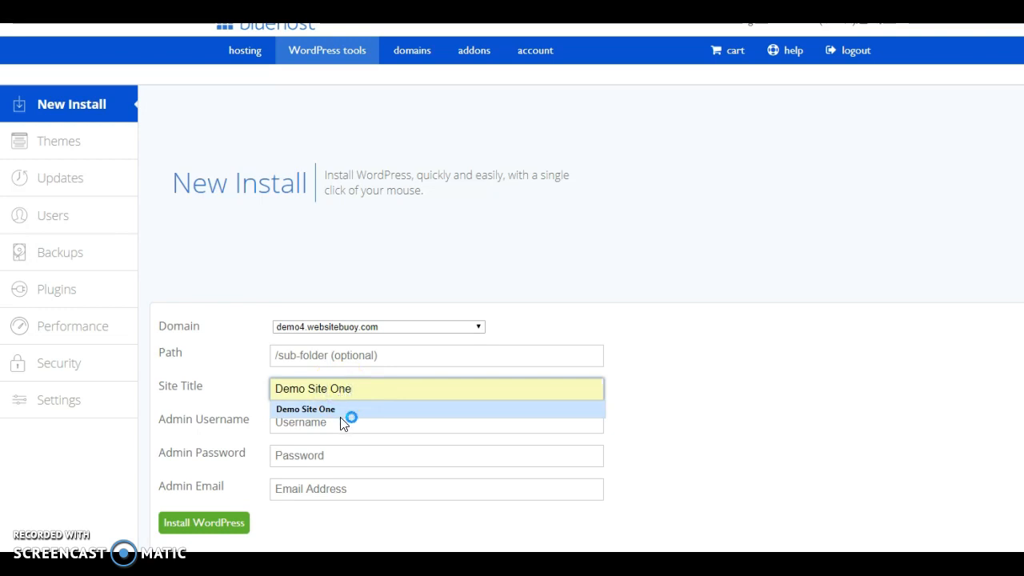
click(339, 408)
key(BackSpace)
key(BackSpace)
key(BackSpace)
text(Four)
click(307, 424)
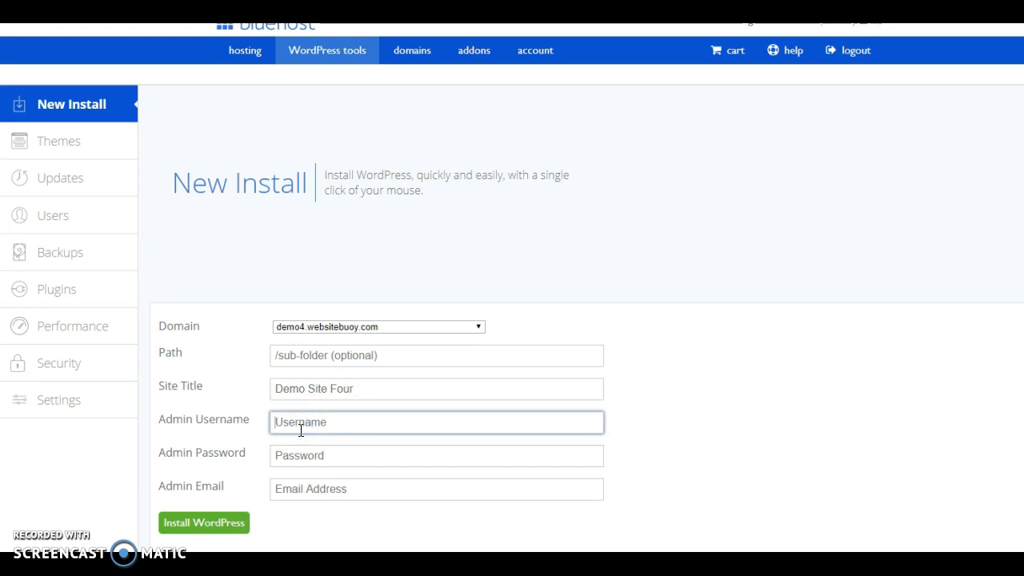
click(294, 457)
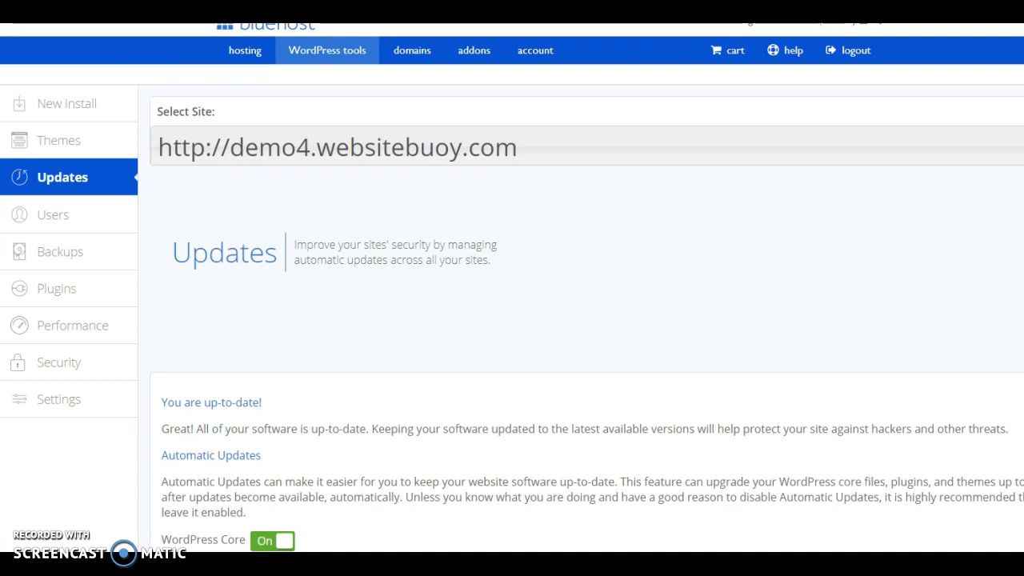
Step: Load demo4.websitebuoy.com in a new incognito window and open the site's admin login
key(ctrl+shift+n)
text(demo)
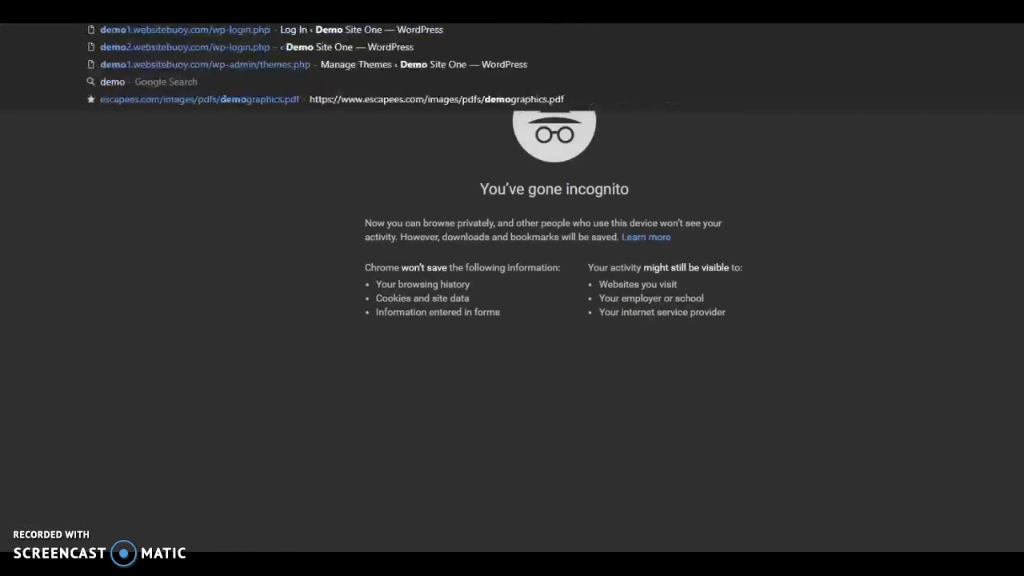
key(Return)
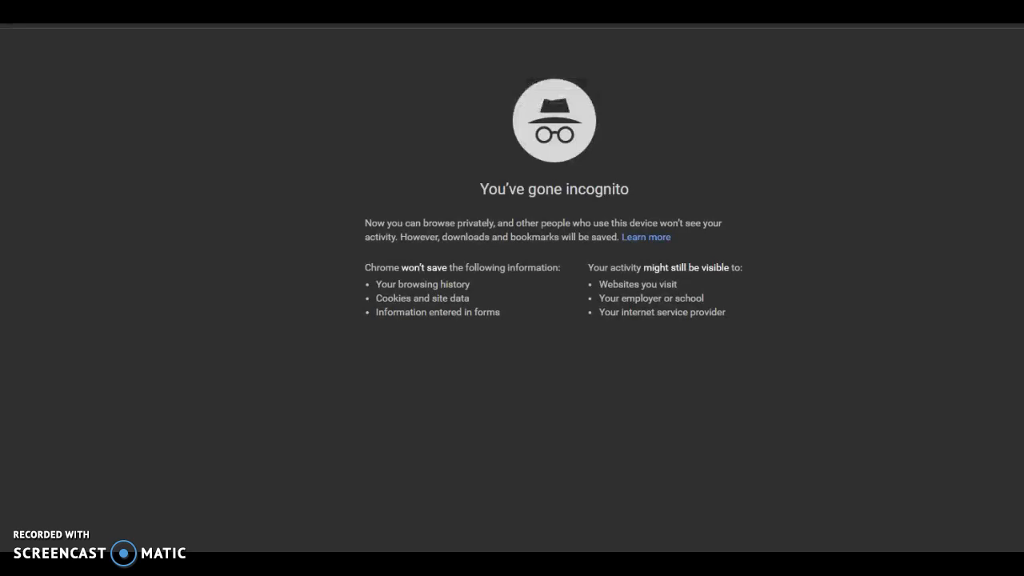
text(4.website)
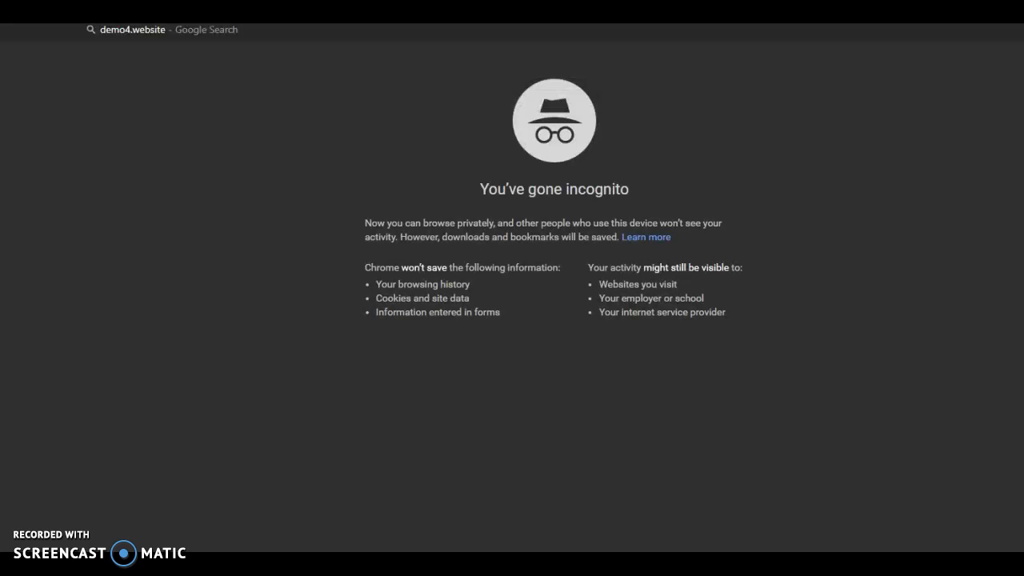
text(.)
key(Return)
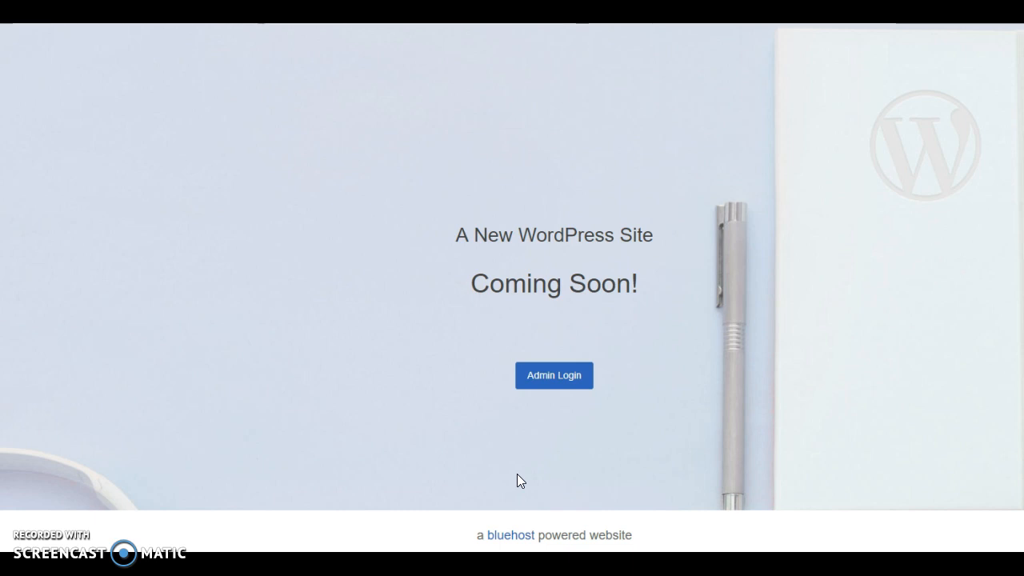
click(561, 401)
click(551, 381)
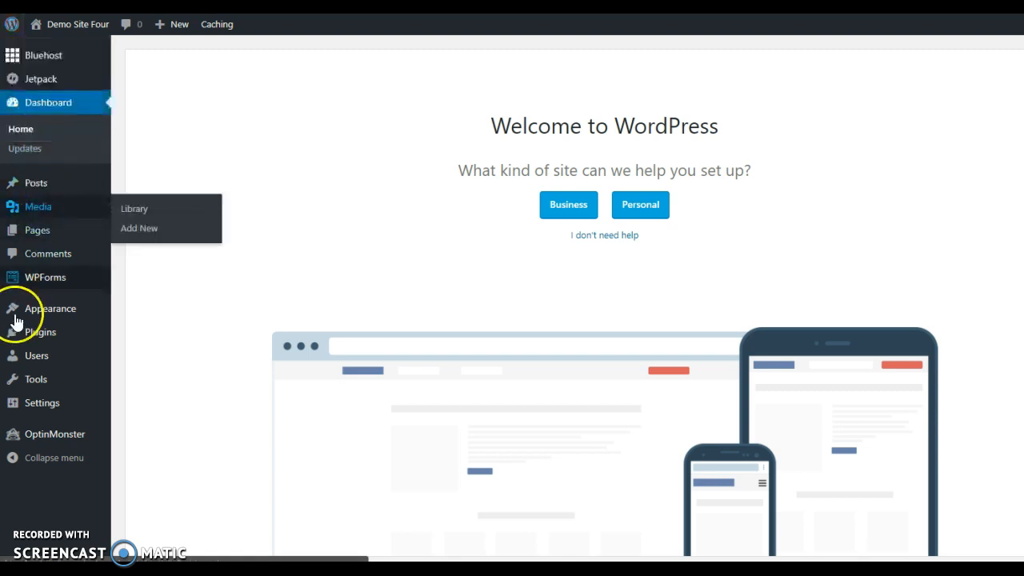
mouse_move(45, 54)
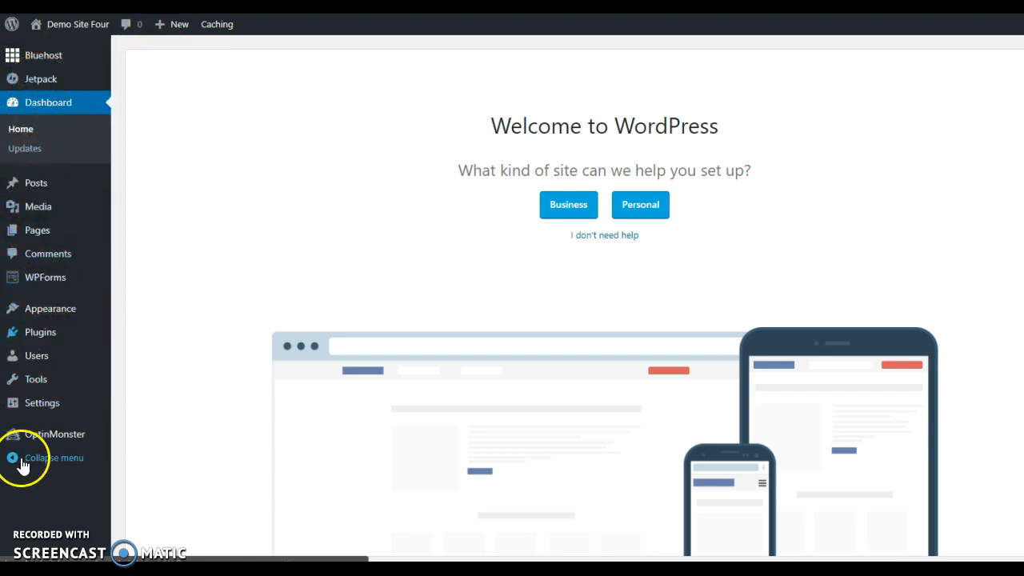
mouse_move(25, 194)
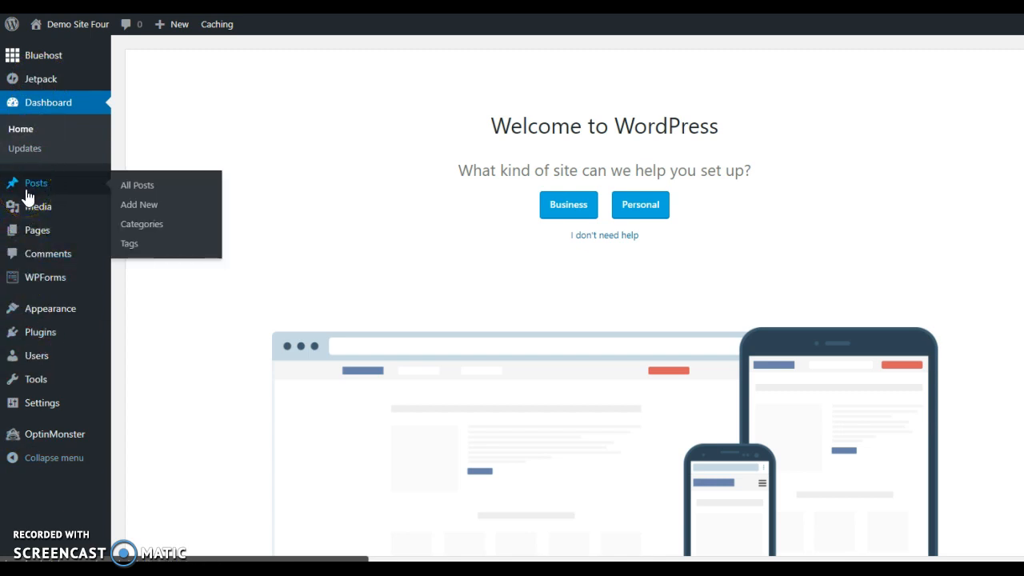
click(481, 178)
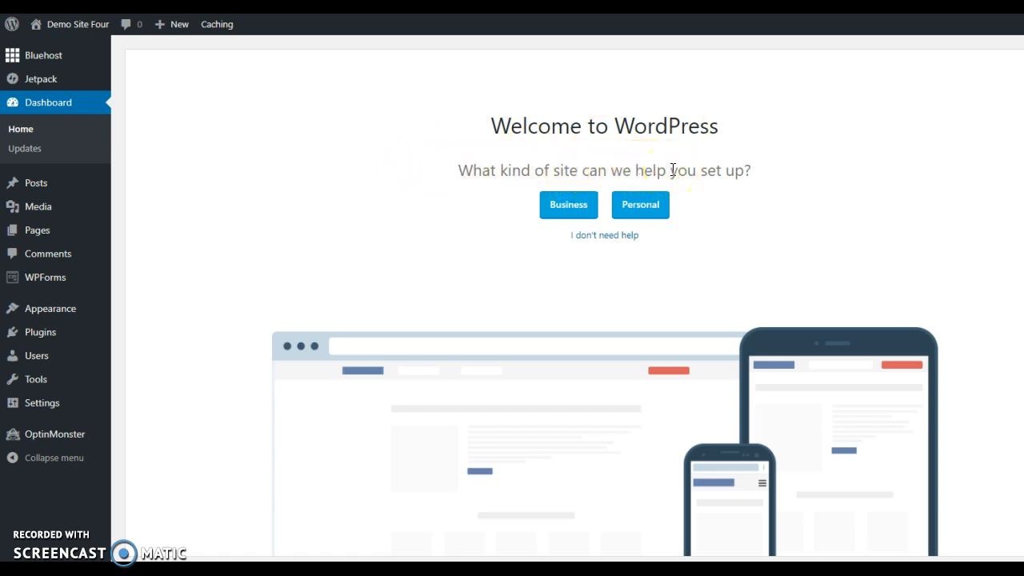
Step: Start the business site setup and enter "My demo site" as the site description
click(566, 206)
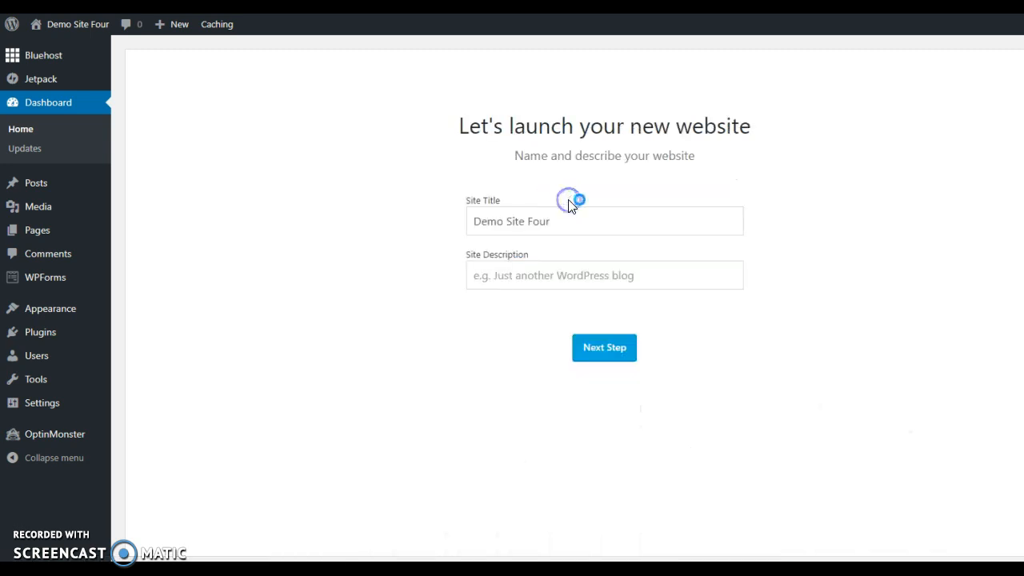
click(579, 222)
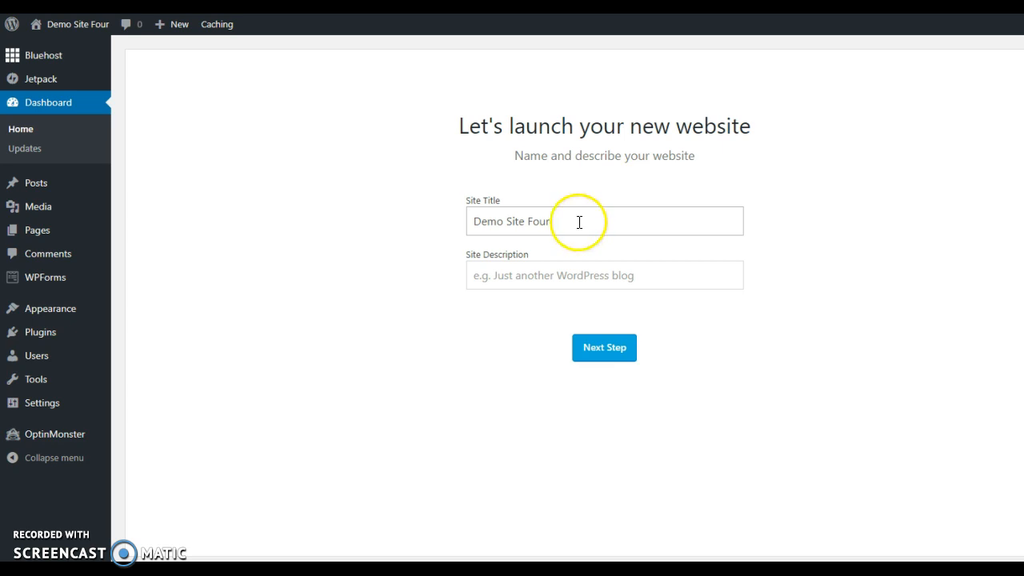
click(525, 273)
text(My )
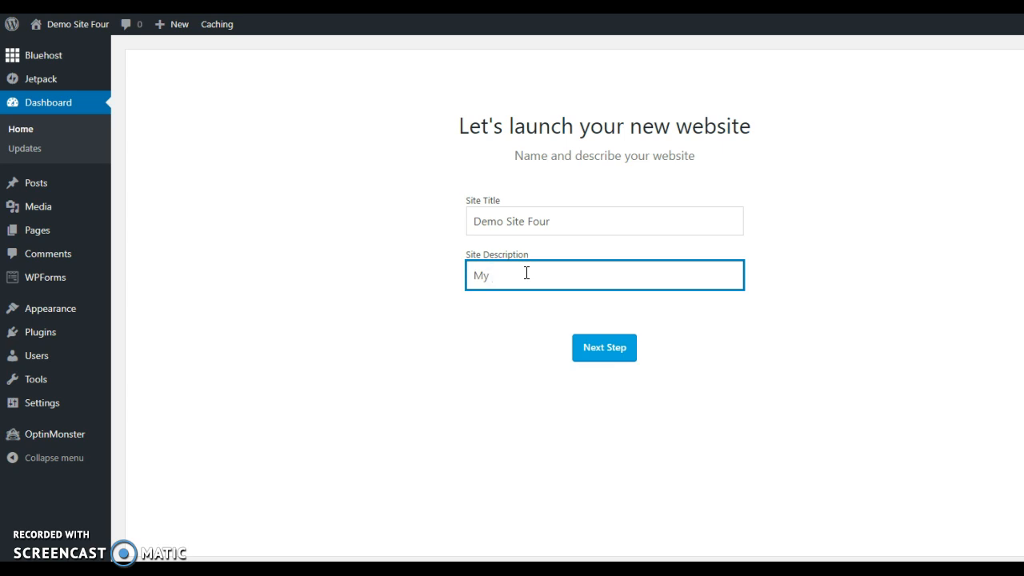
text(demo site)
click(595, 347)
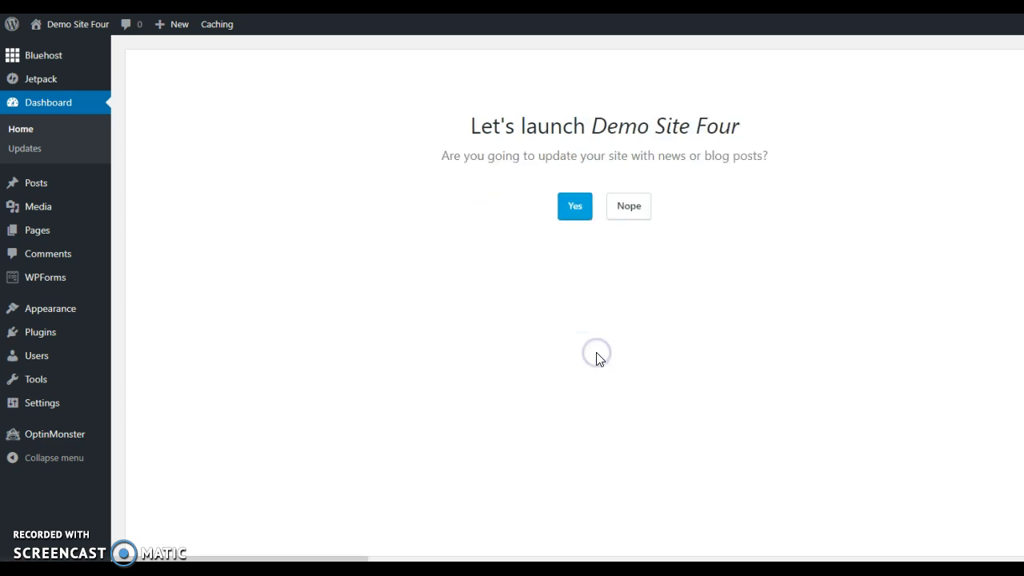
Step: Confirm that the site will be updated with news or blog posts, and skip the homepage layout choice
drag(469, 125, 763, 200)
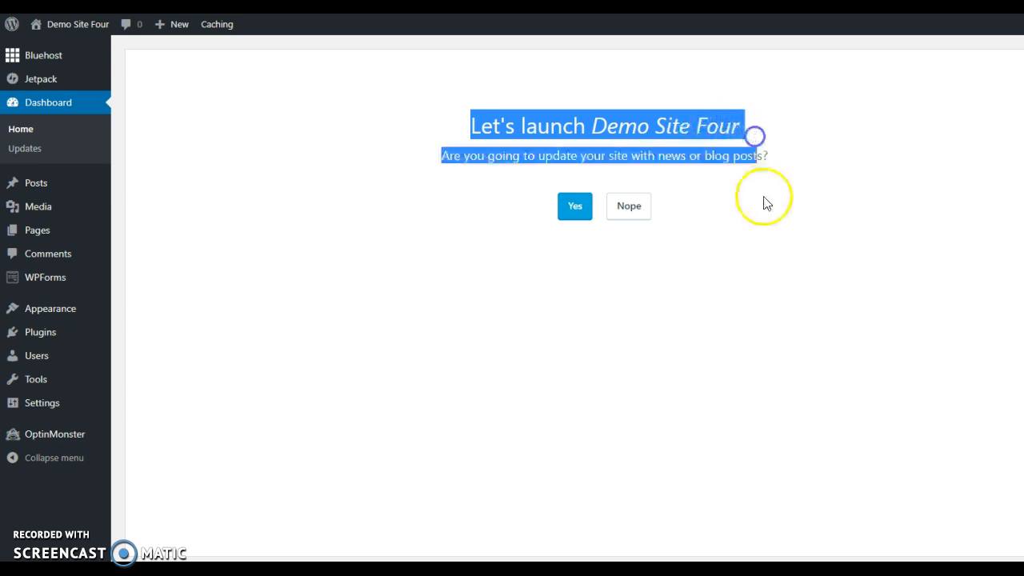
click(764, 201)
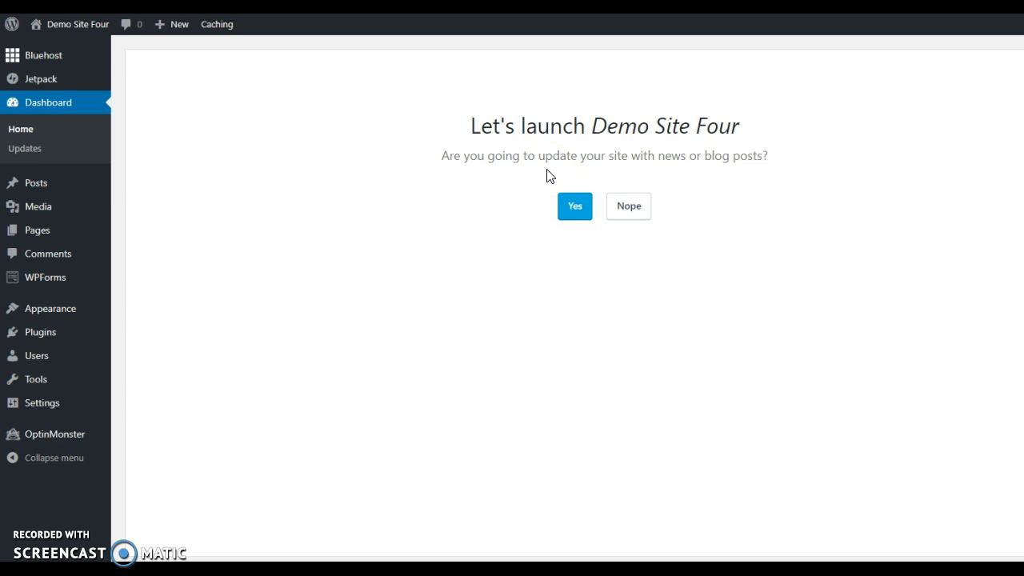
click(442, 172)
click(569, 163)
click(573, 209)
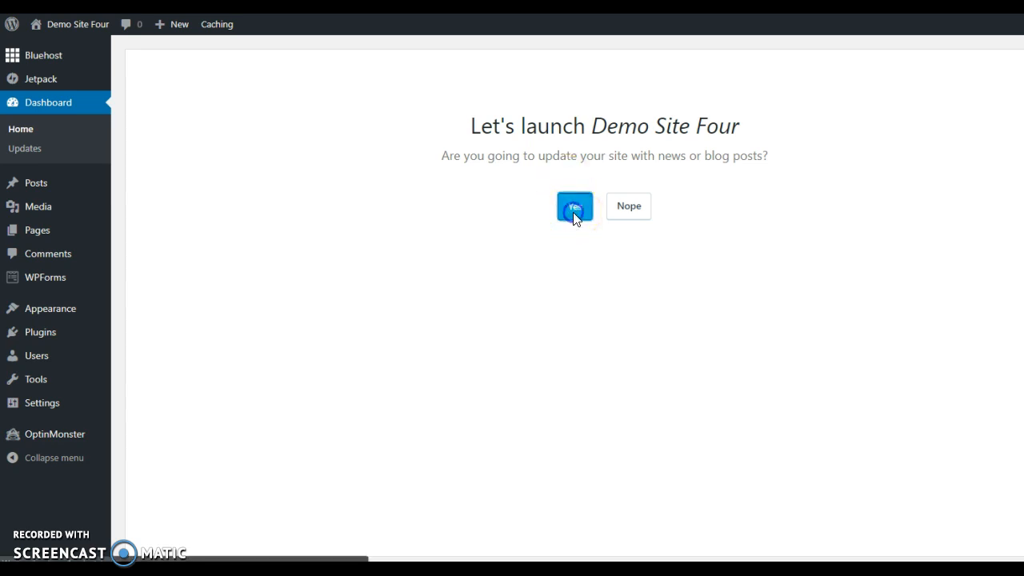
click(603, 136)
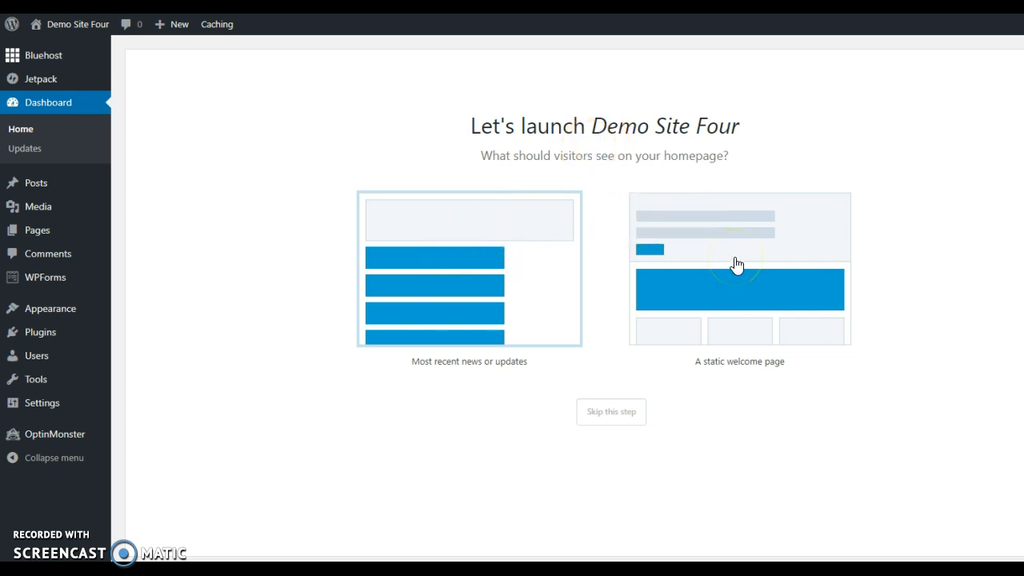
click(609, 421)
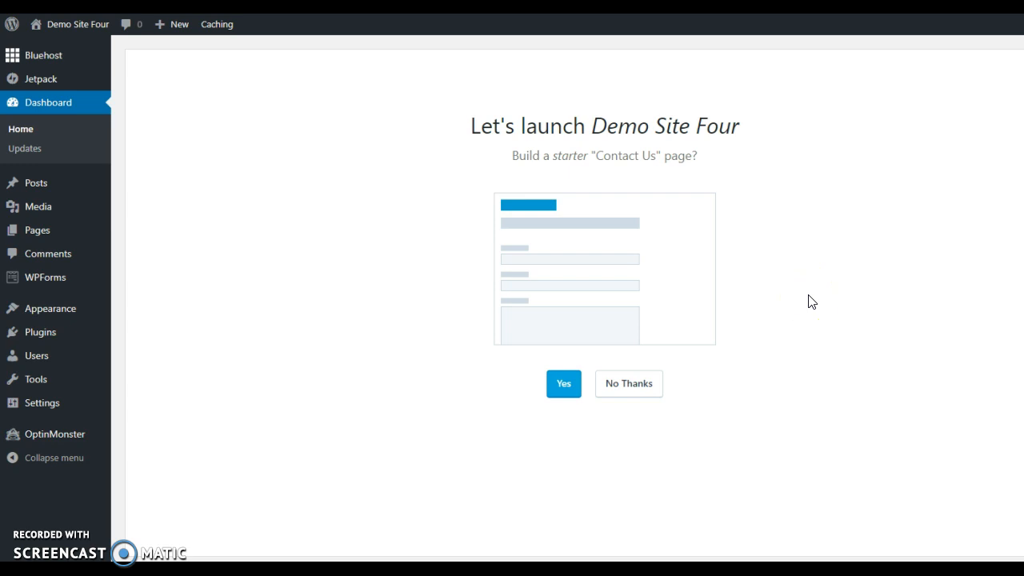
Step: Decline the starter Contact Us page and the Jetpack connection to WordPress.com
click(623, 392)
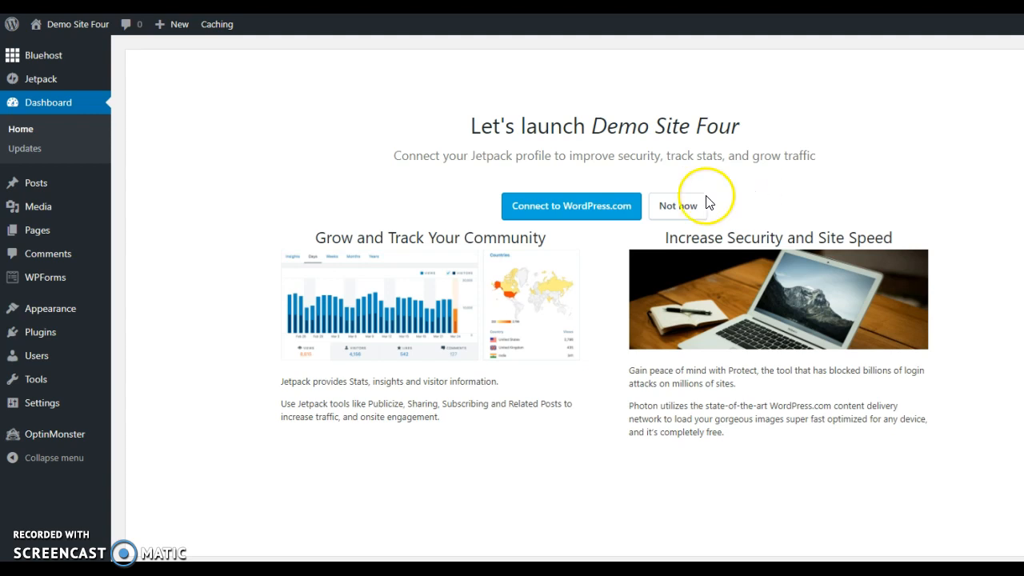
click(669, 211)
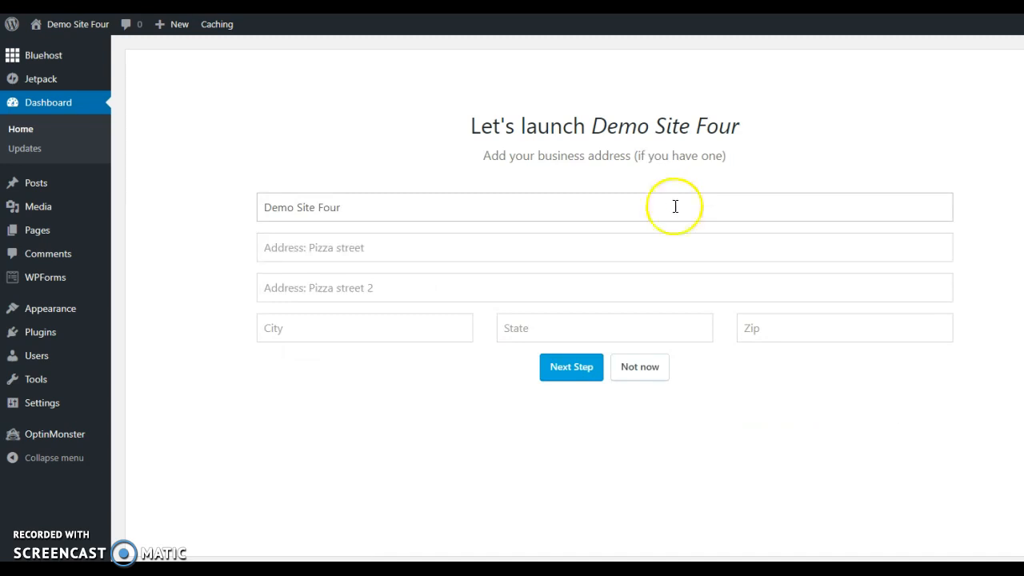
Step: Skip adding a business address and decline the WooCommerce installation to finish the site setup
click(642, 372)
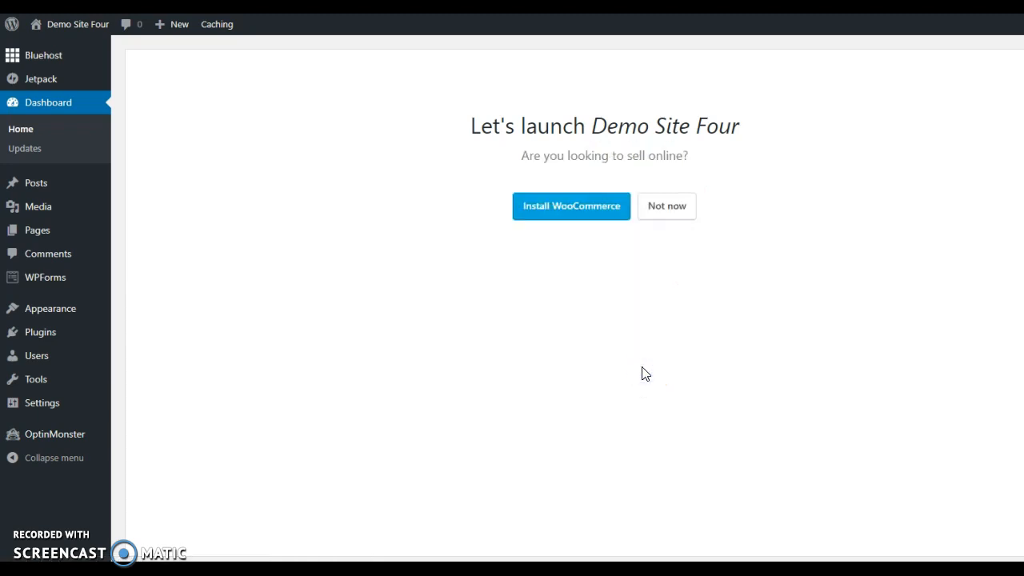
click(703, 188)
click(660, 209)
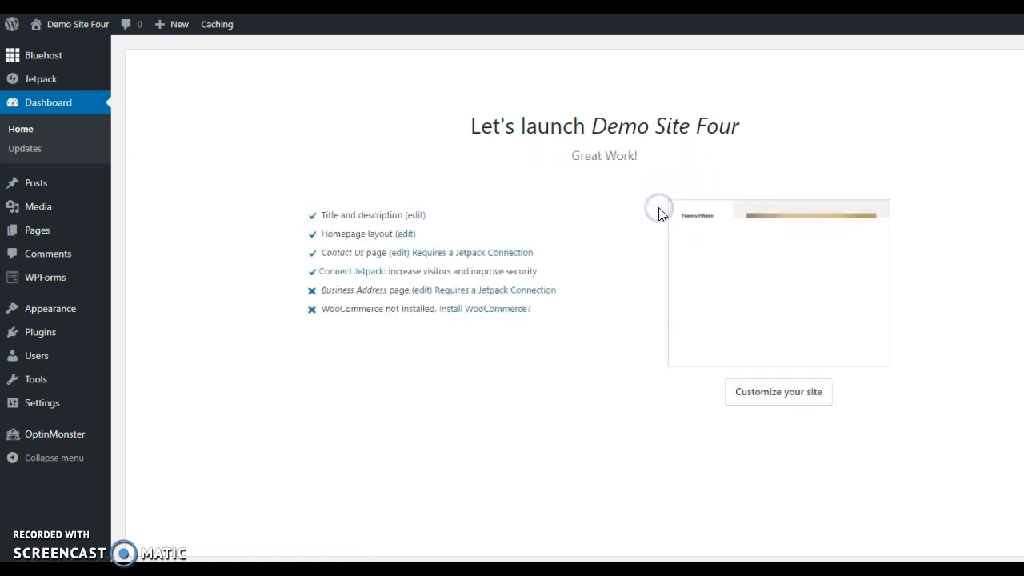
click(588, 205)
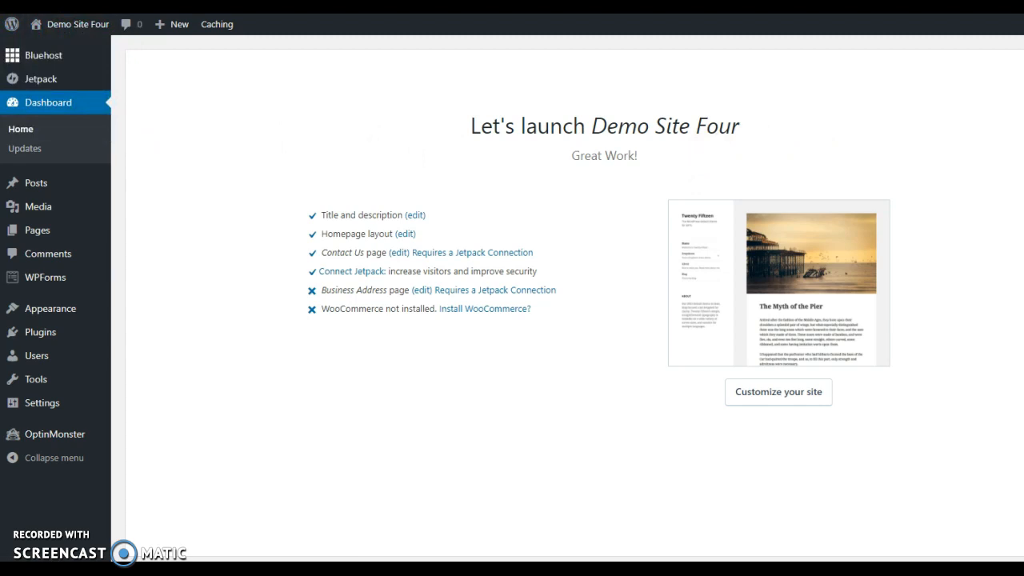
Step: Switch to the live Demo Site Four homepage and examine its header image, first post and sidebar widgets
key(ctrl+Tab)
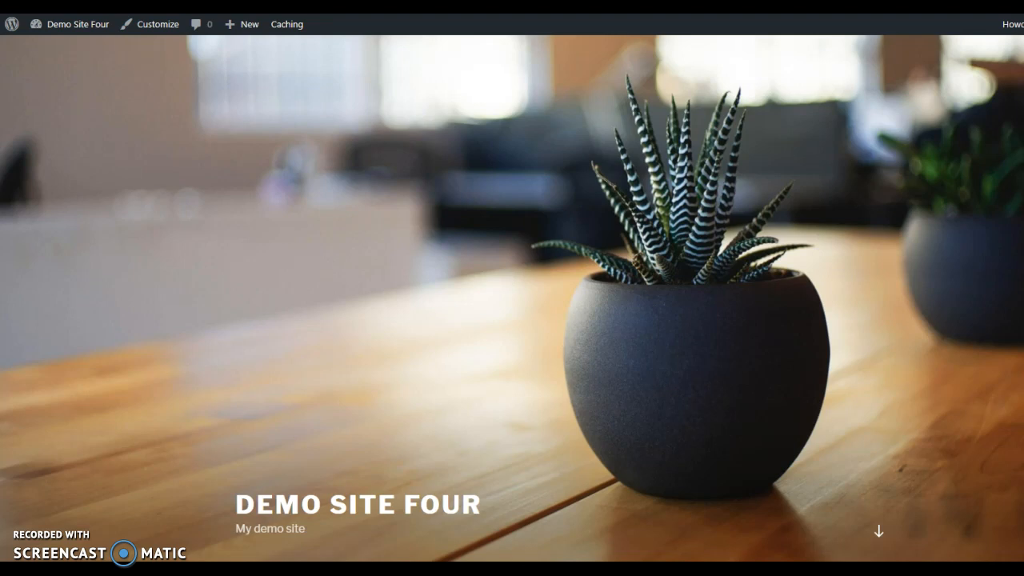
scroll(512, 296, down, 10)
scroll(512, 296, up, 10)
scroll(512, 296, down, 10)
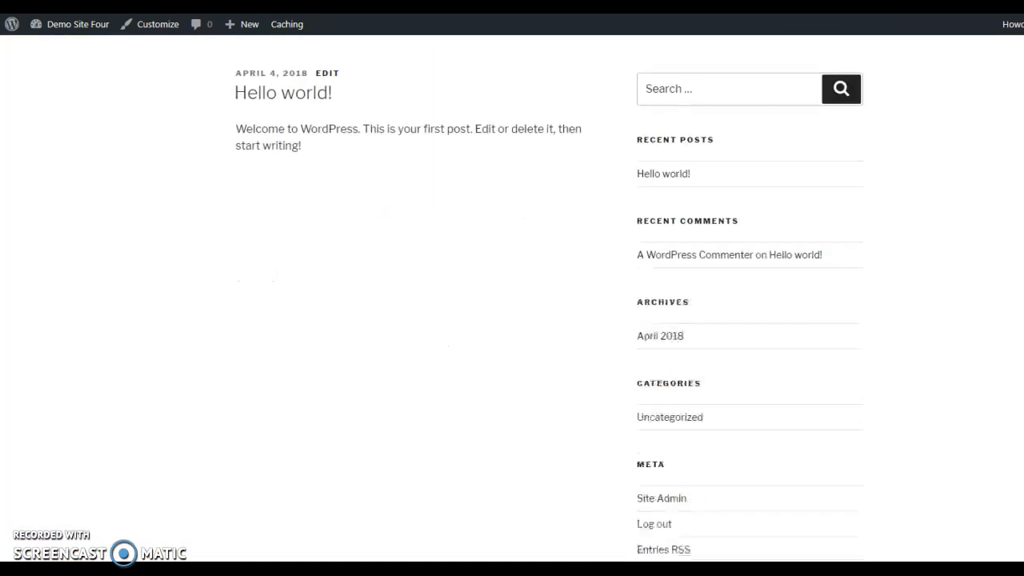
scroll(512, 296, up, 10)
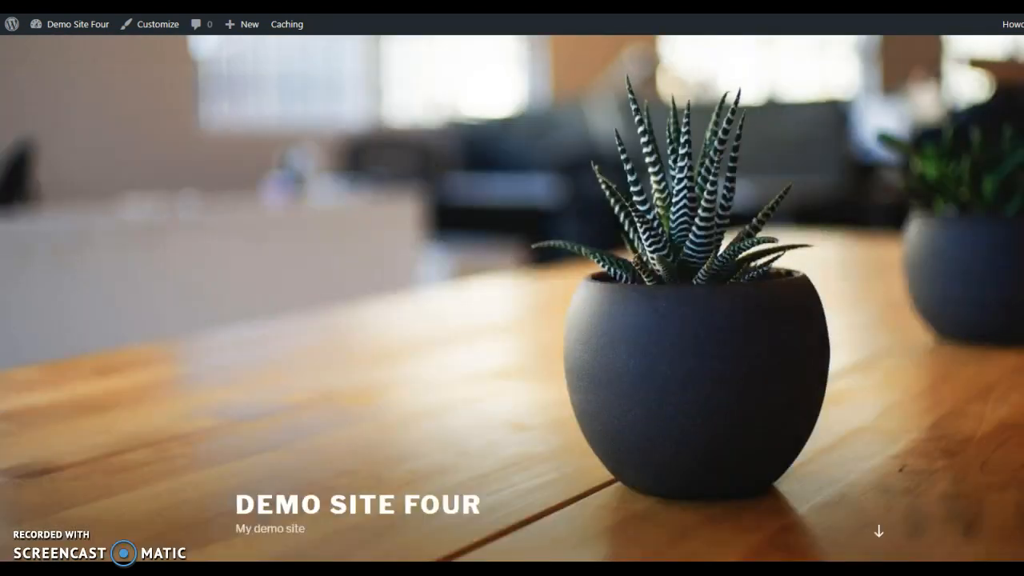
scroll(512, 296, down, 4)
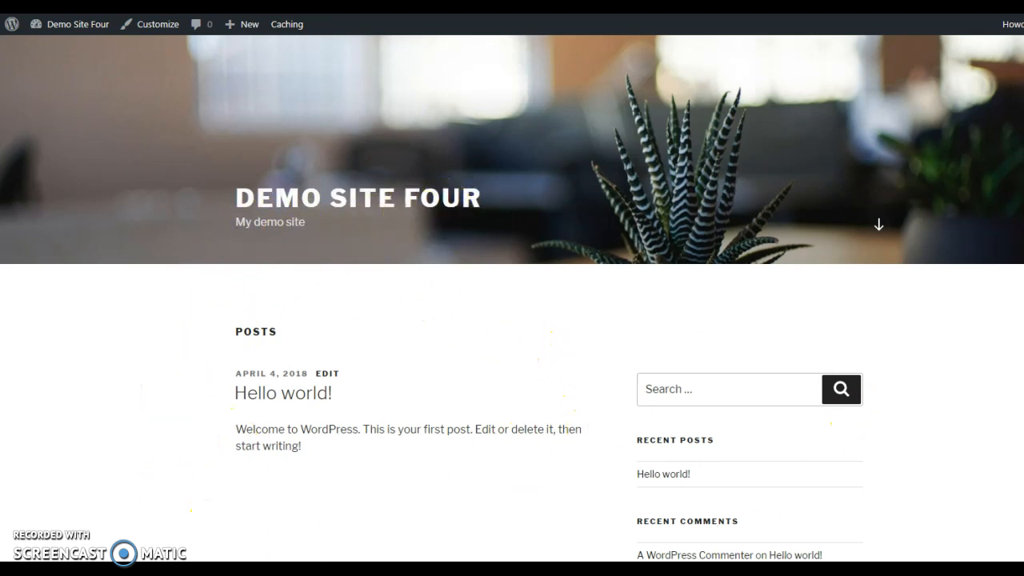
scroll(512, 321, up, 4)
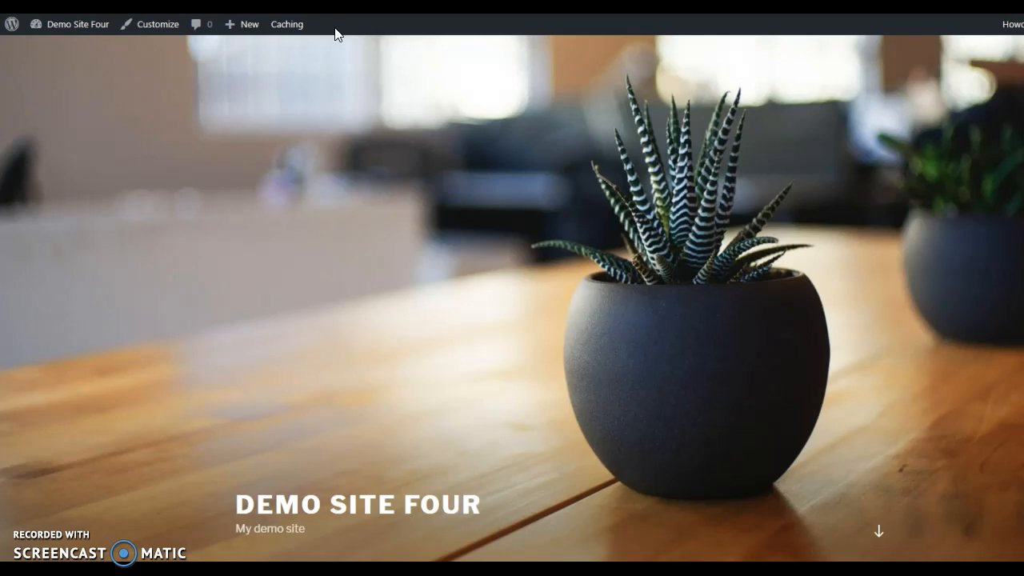
click(164, 30)
scroll(4, 97, down, 3)
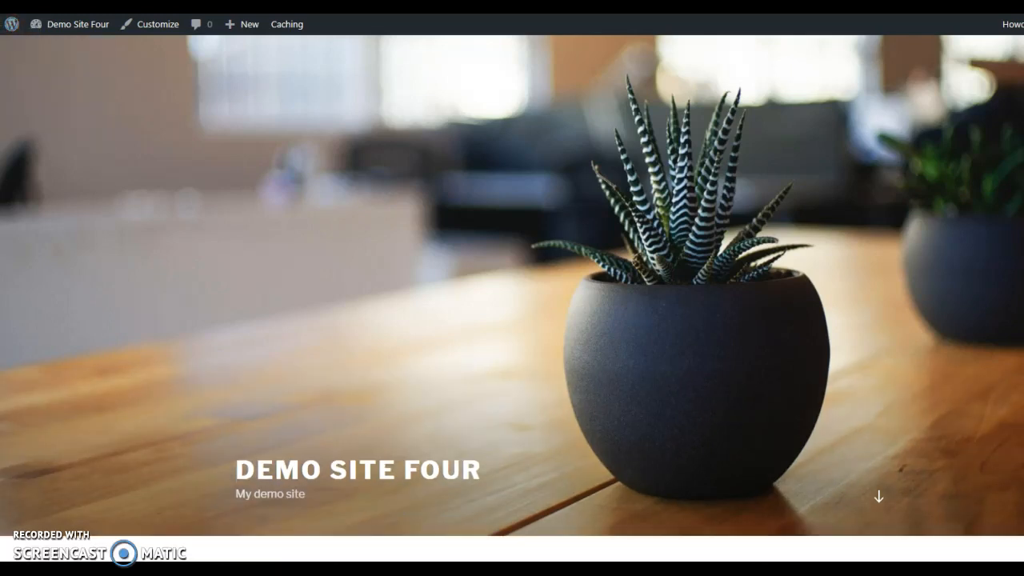
scroll(512, 304, down, 8)
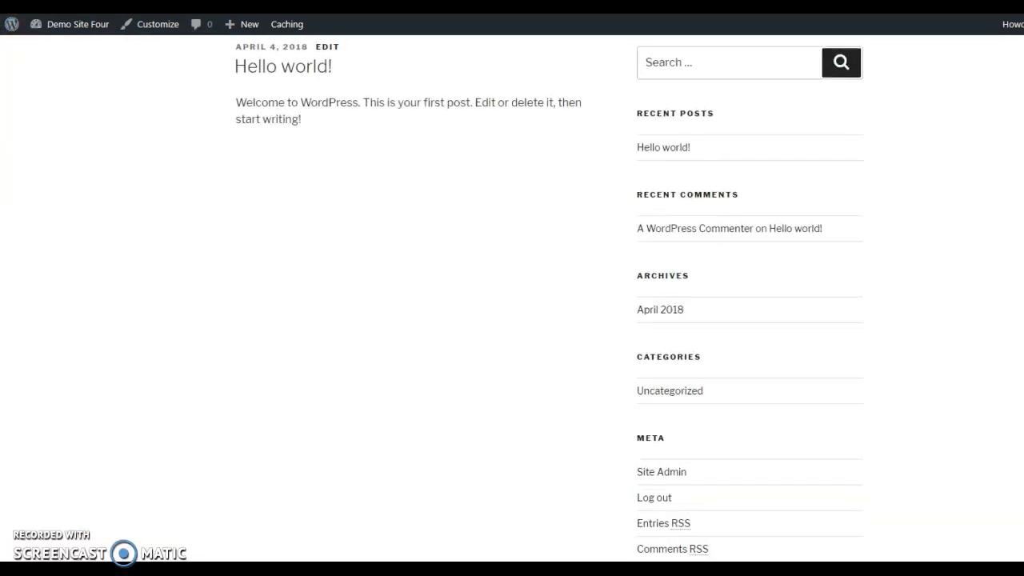
Step: Review the homepage layout from the site title and tagline through the Hello world! post to the Archives, Categories and Meta widgets
scroll(512, 296, up, 10)
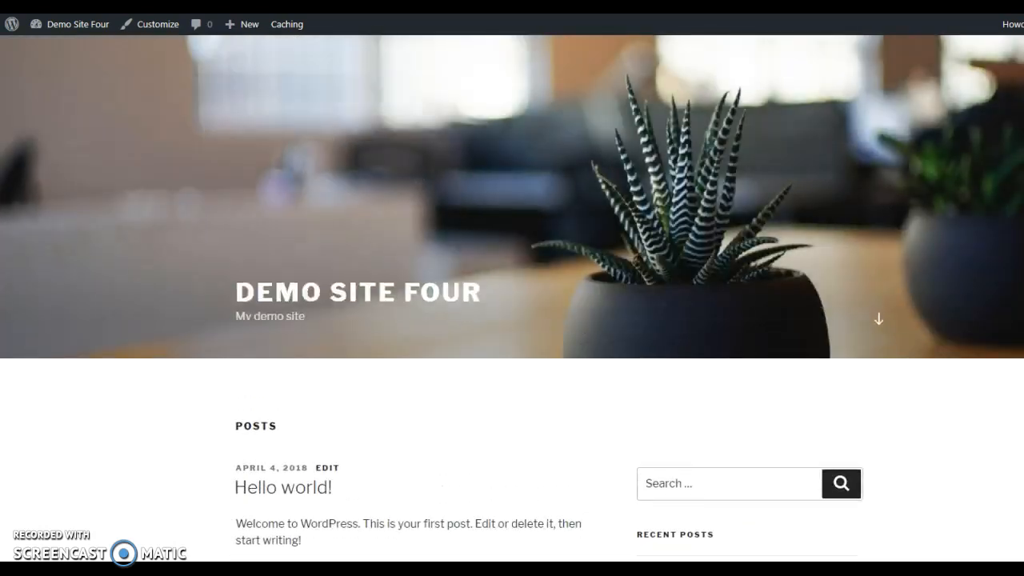
scroll(512, 304, down, 8)
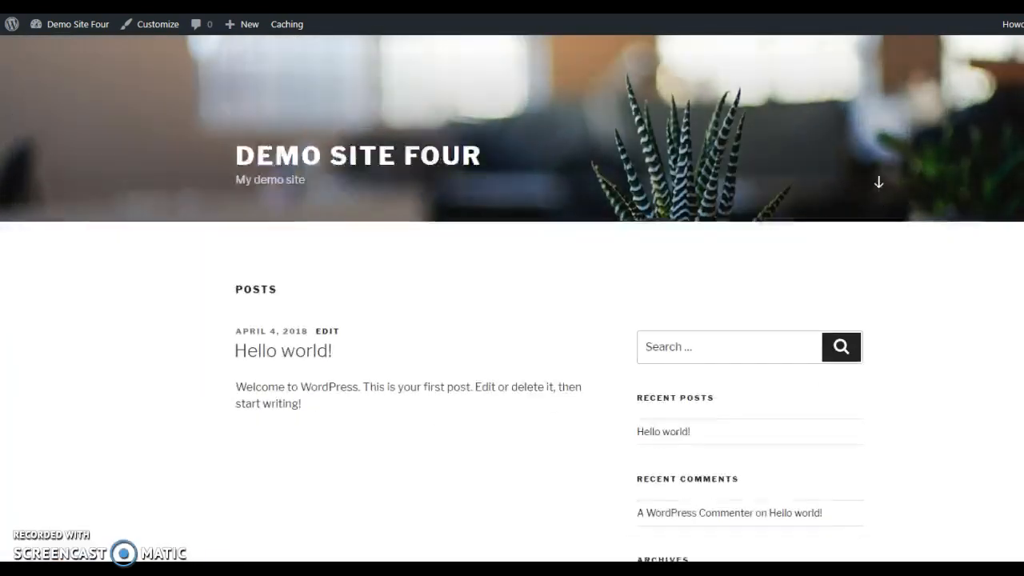
scroll(512, 304, down, 4)
scroll(512, 304, up, 10)
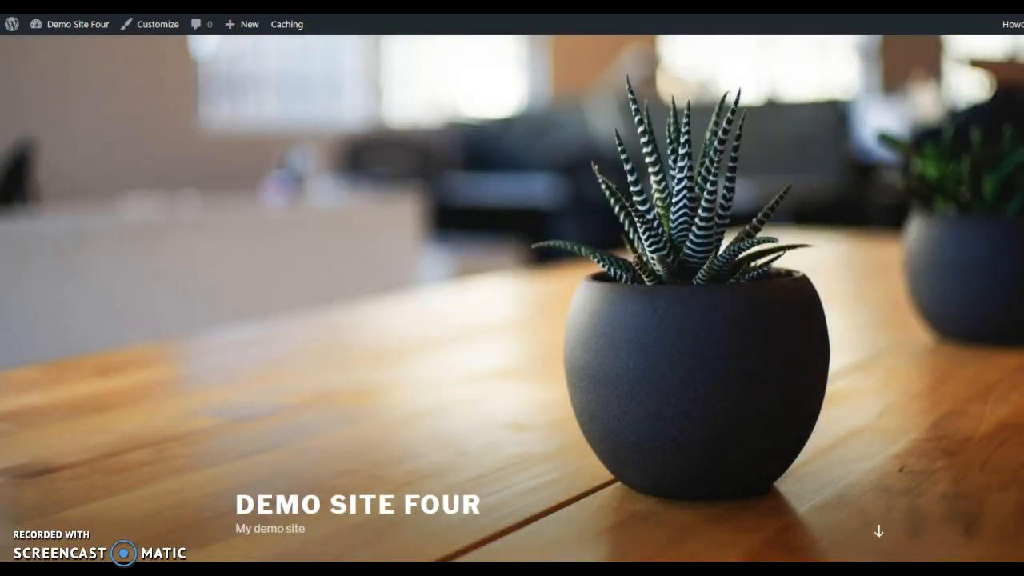
scroll(512, 304, down, 10)
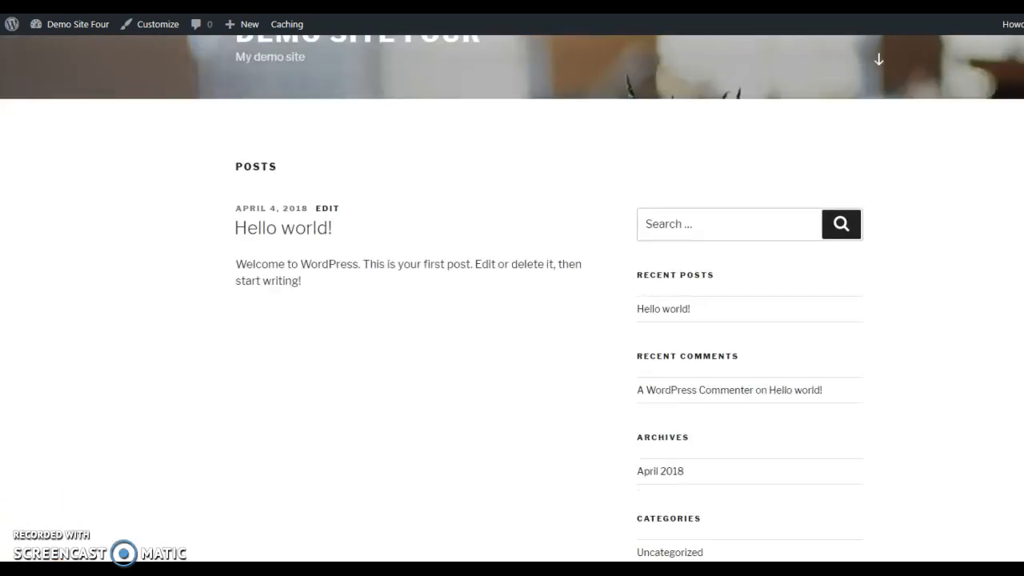
scroll(512, 304, up, 10)
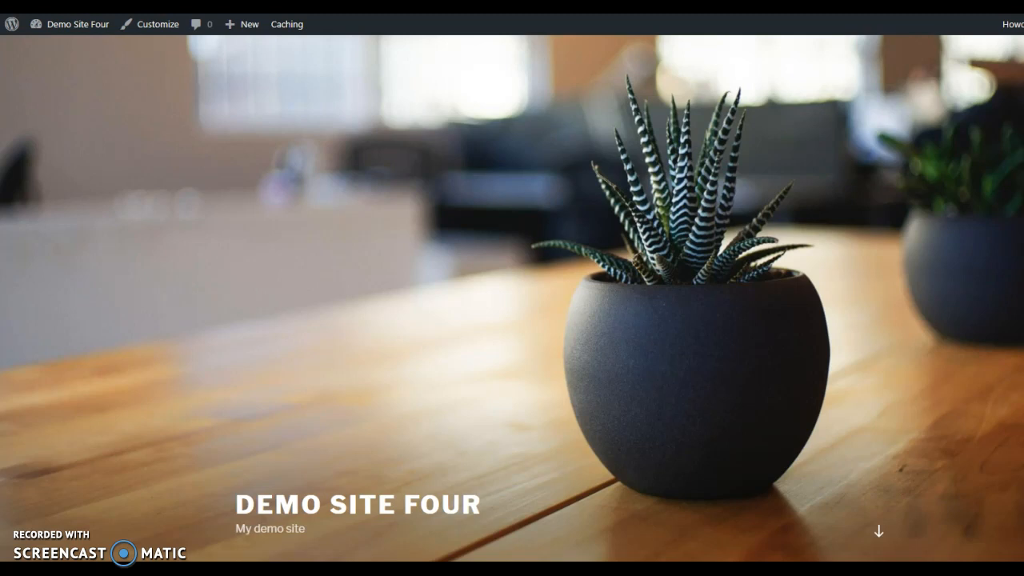
scroll(512, 304, down, 10)
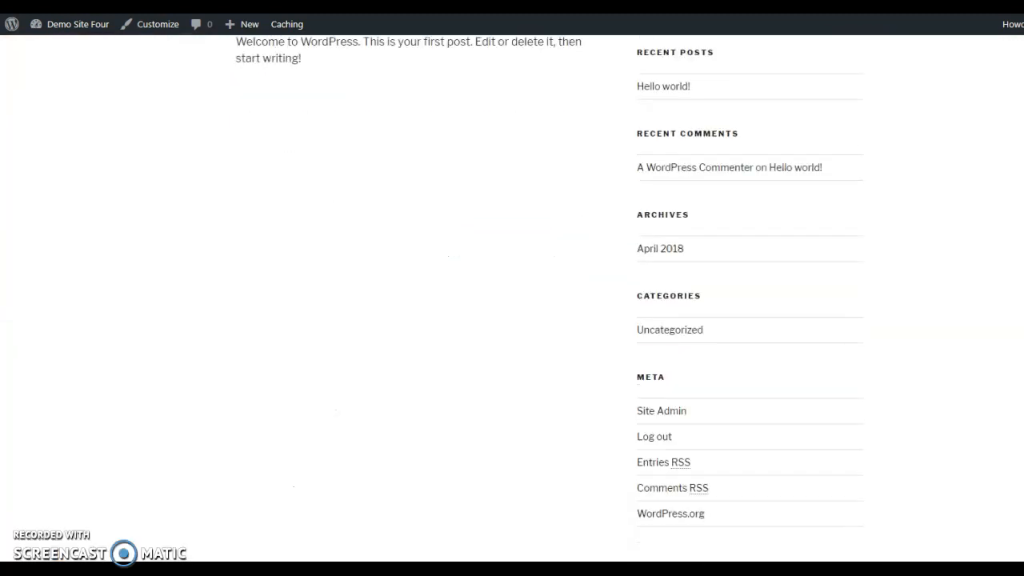
scroll(512, 304, up, 10)
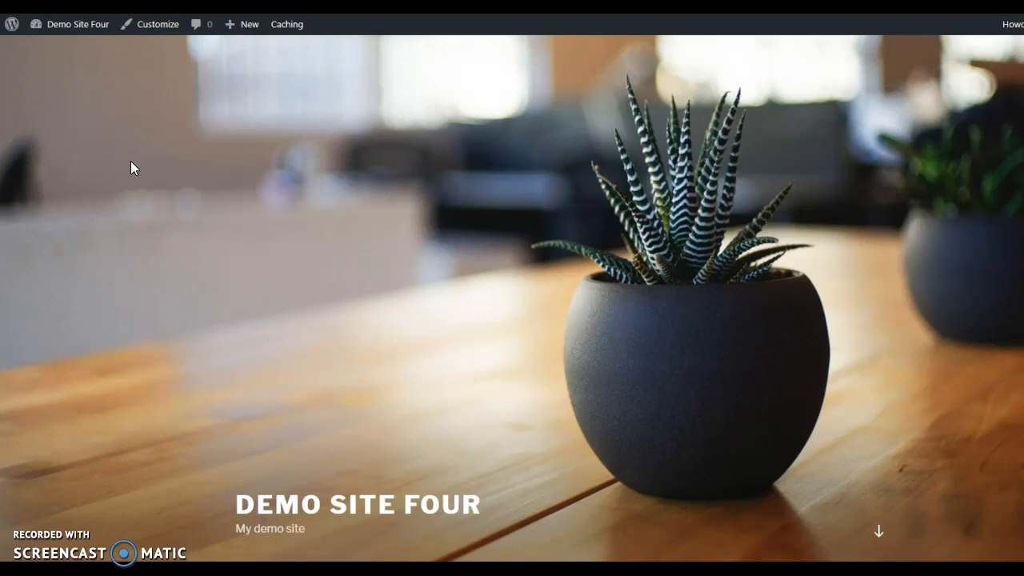
Step: Return from the live Demo Site Four homepage to its WordPress dashboard
click(30, 26)
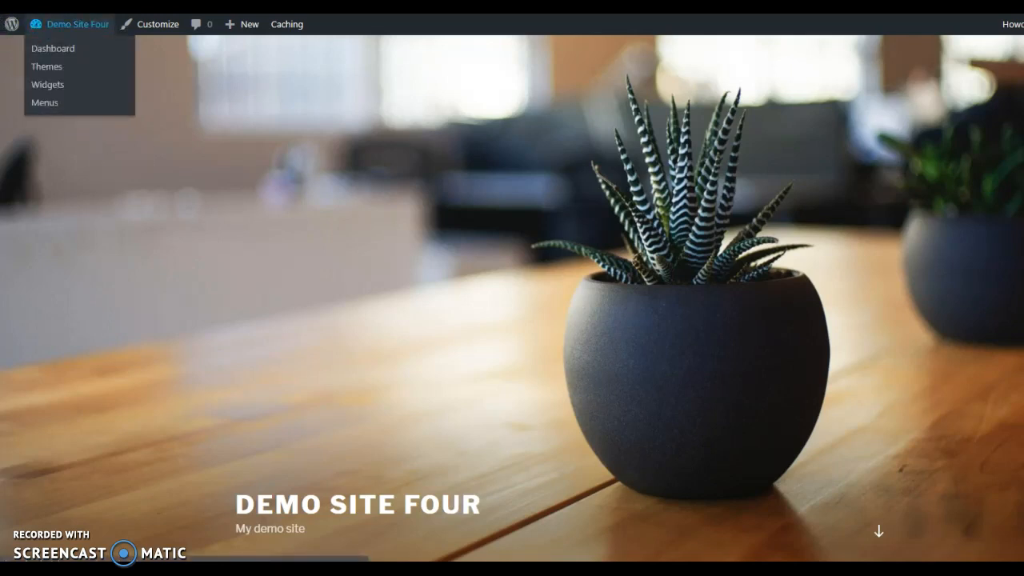